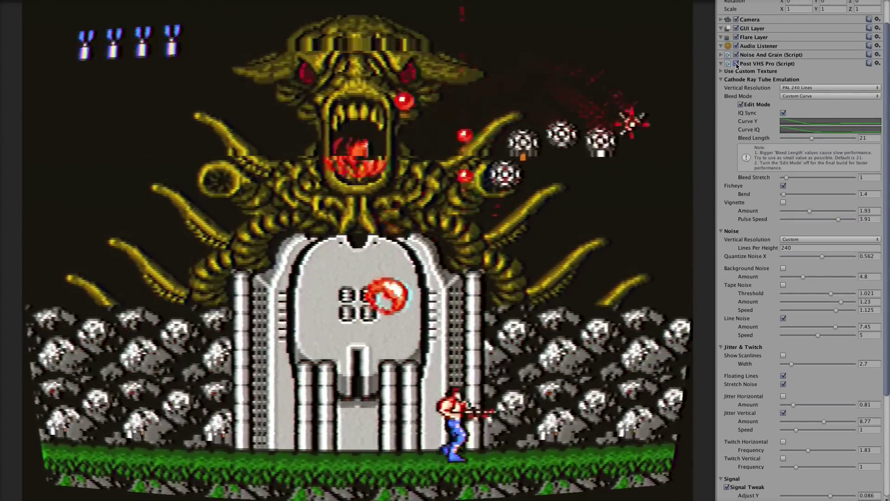
Step: Disable the Post VHS Pro effect and set its bleed mode to Custom Curve
click(737, 64)
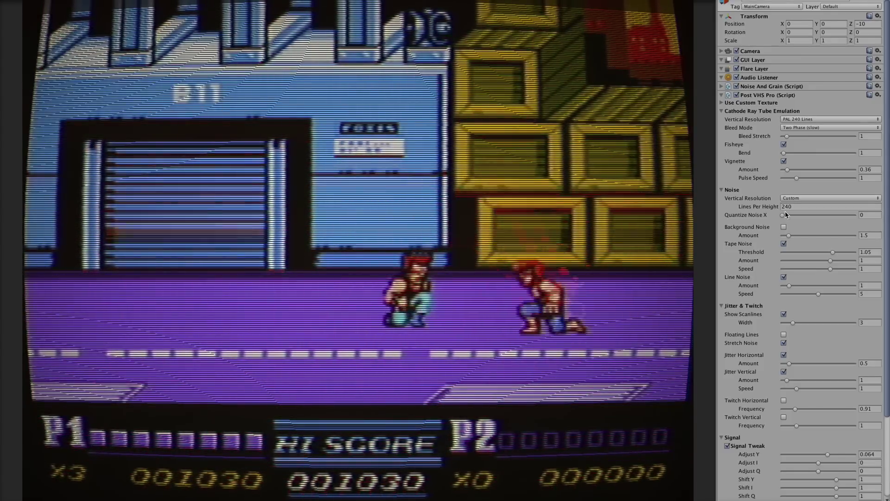
scroll(786, 215, down, 4)
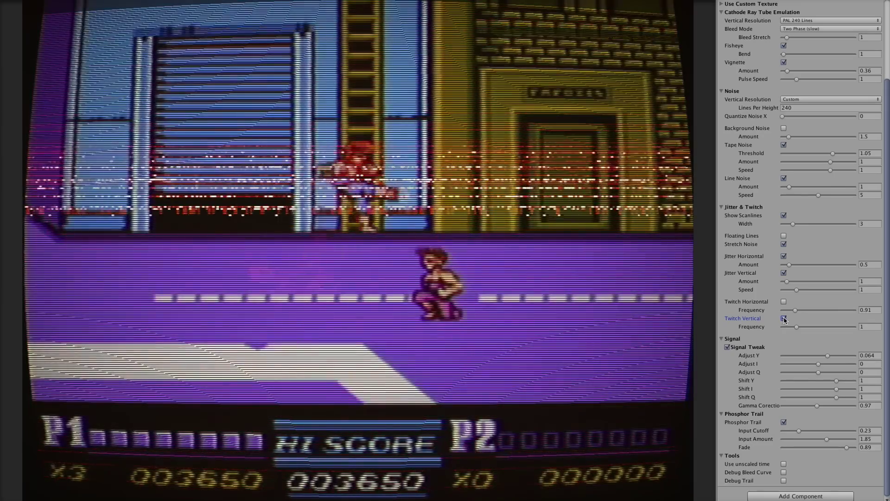
scroll(792, 286, up, 2)
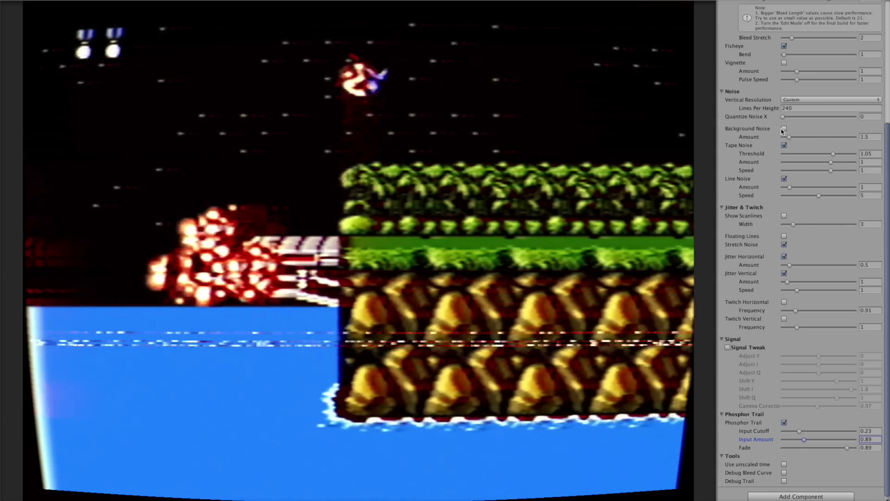
scroll(782, 131, up, 3)
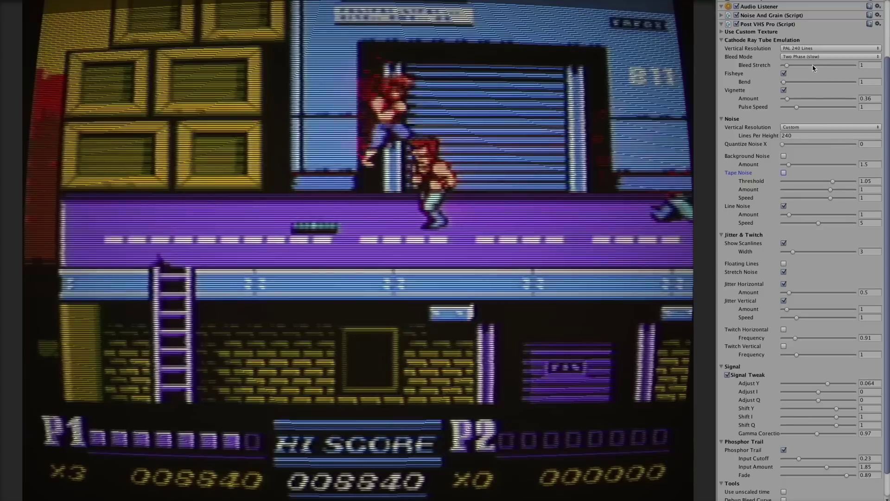
click(815, 57)
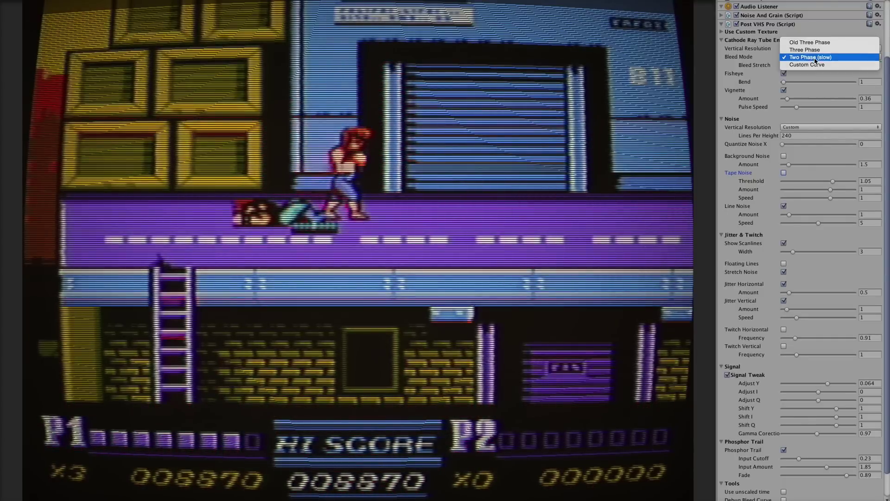
click(815, 65)
Step: Remove the Post VHS Pro component and re-add it through a 'vhs' component search
click(878, 24)
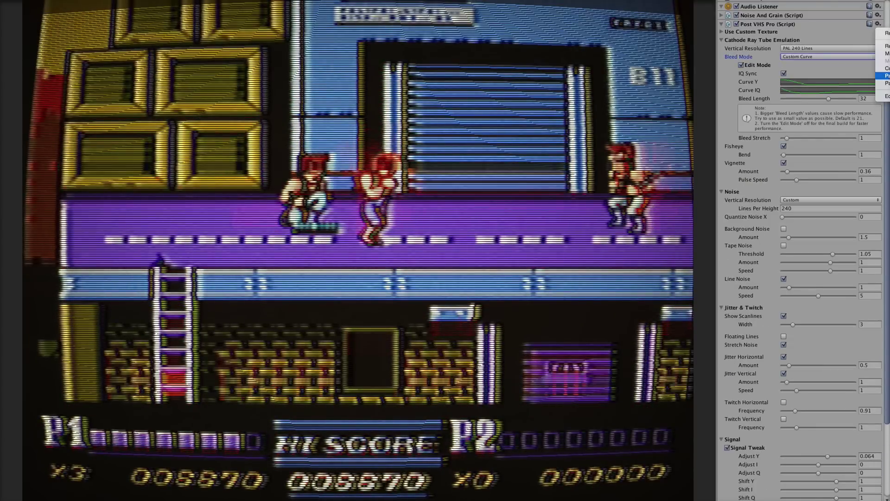
click(884, 46)
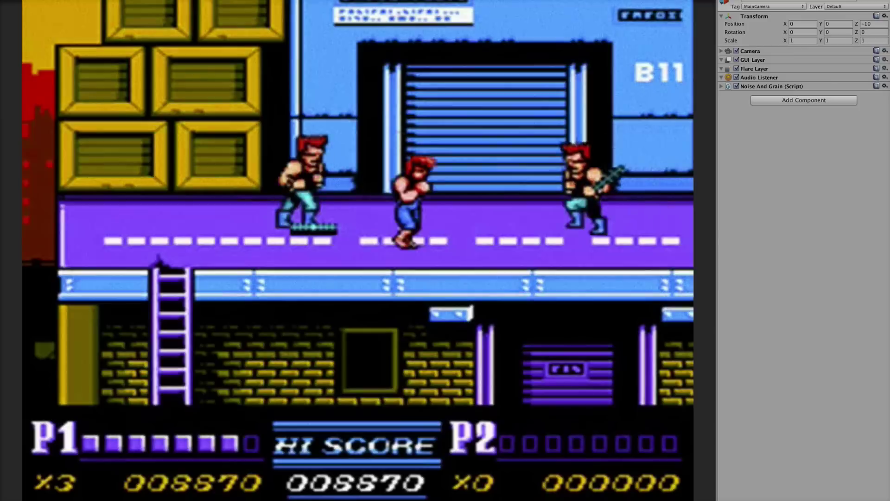
click(805, 103)
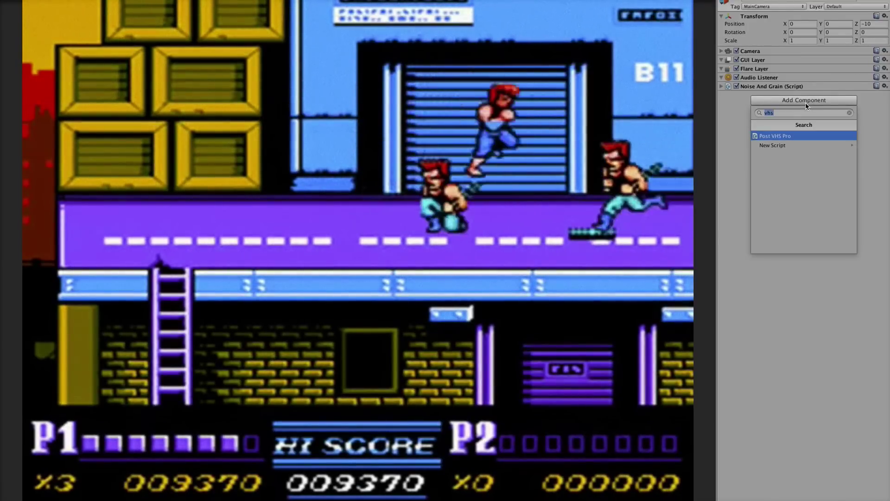
key(Return)
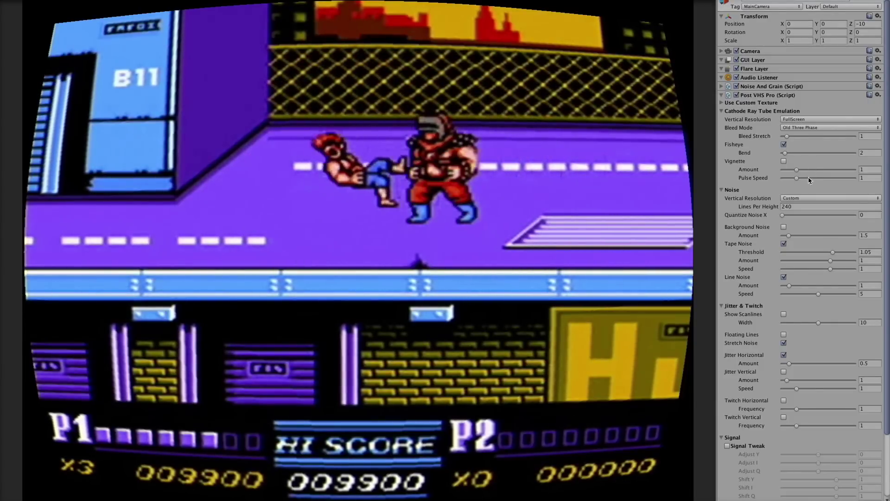
Step: Uncheck Fisheye, Tape Noise, Line Noise, Stretch Noise and Jitter Horizontal in Post VHS Pro
scroll(808, 180, down, 3)
scroll(807, 181, up, 3)
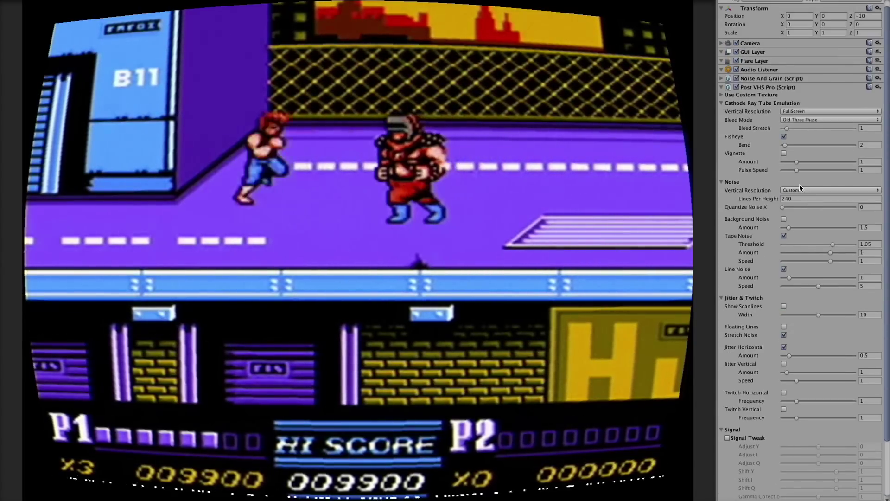
click(784, 137)
click(783, 236)
click(783, 269)
click(784, 335)
click(784, 347)
scroll(811, 385, down, 1)
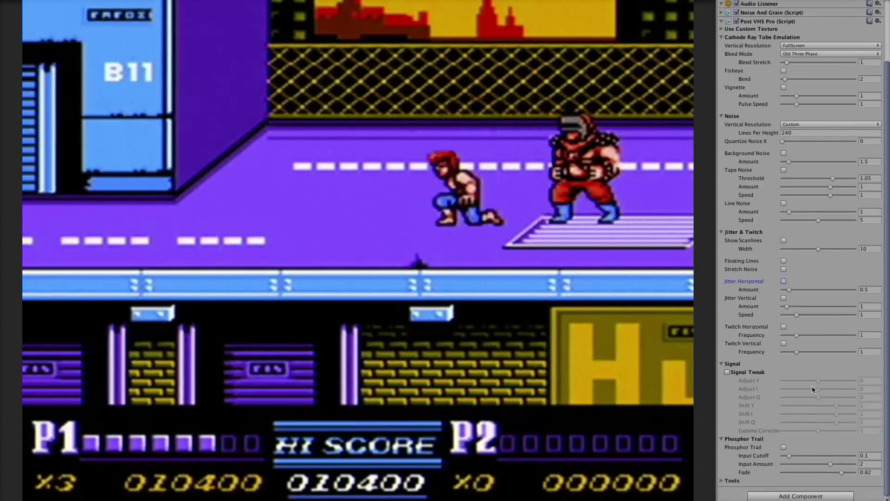
scroll(811, 386, up, 2)
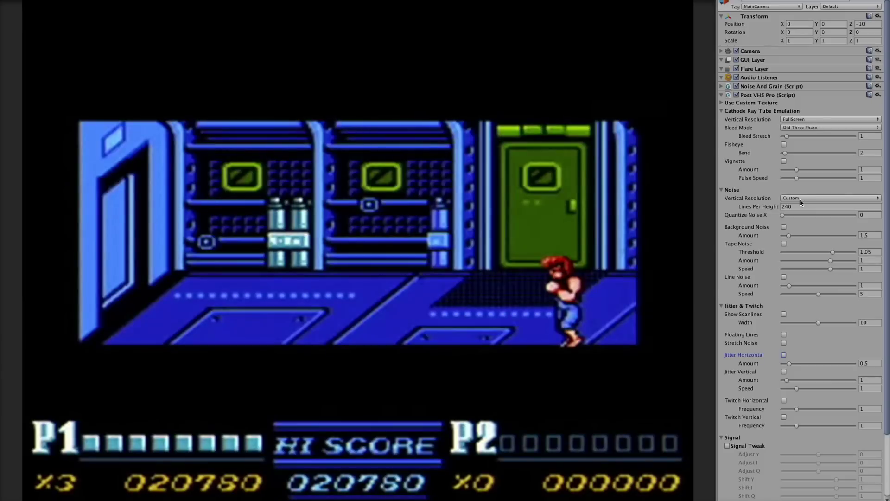
Step: Enter a new Bleed Stretch value (typed 4) and switch the bleed mode to Two Phase (slow)
click(791, 128)
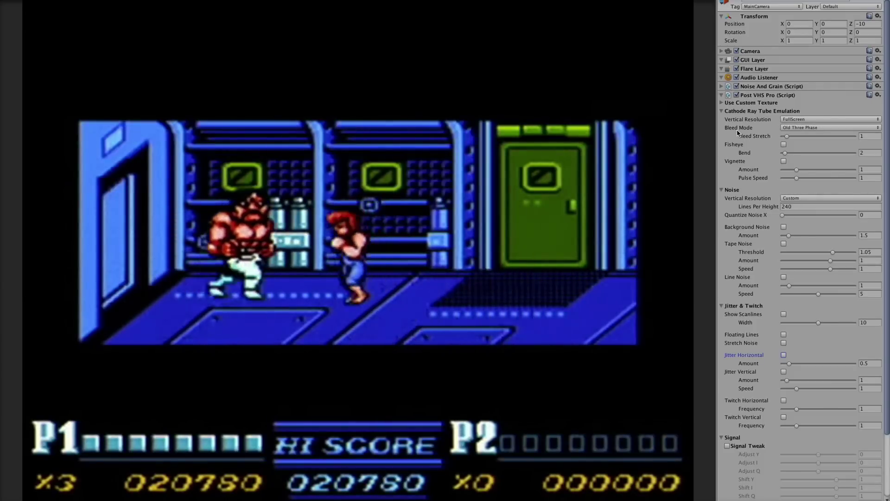
click(783, 135)
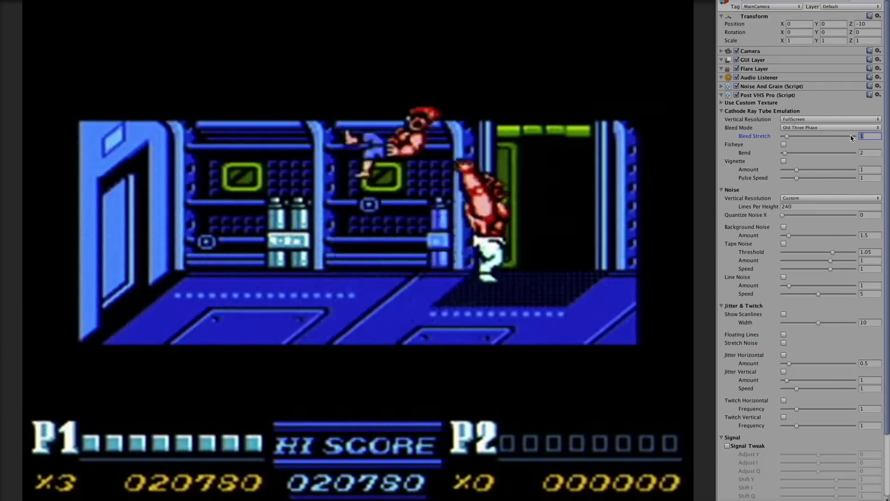
text(4)
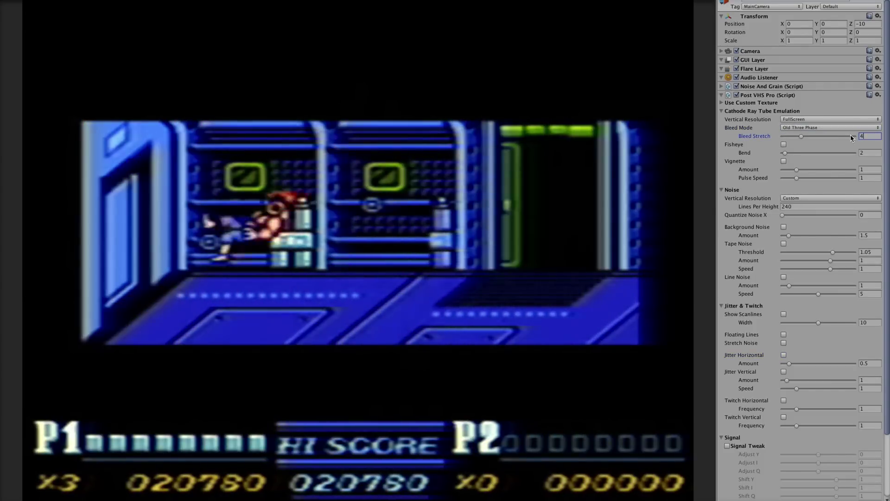
click(823, 128)
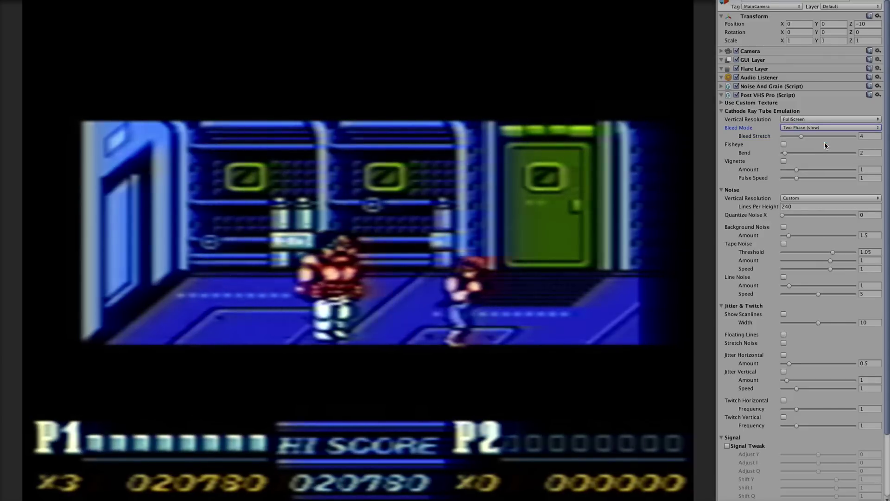
click(822, 143)
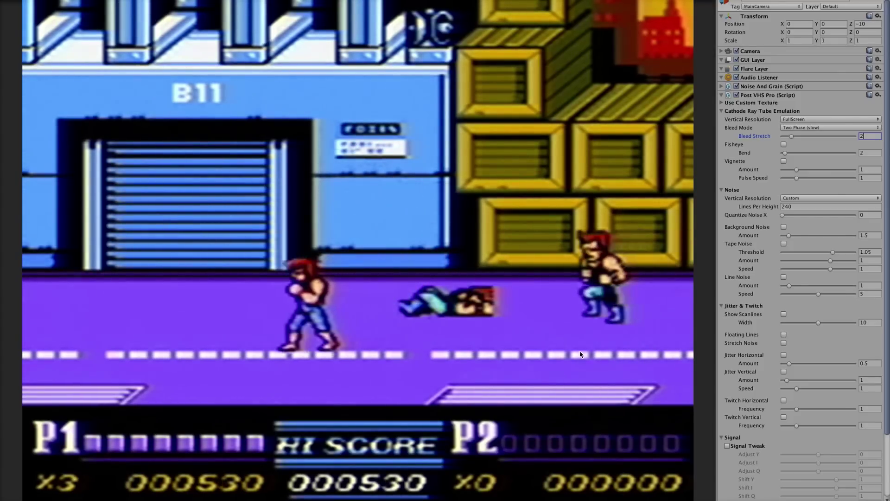
Step: Try the Three Phase and then Old Three Phase bleed modes
click(792, 128)
click(798, 123)
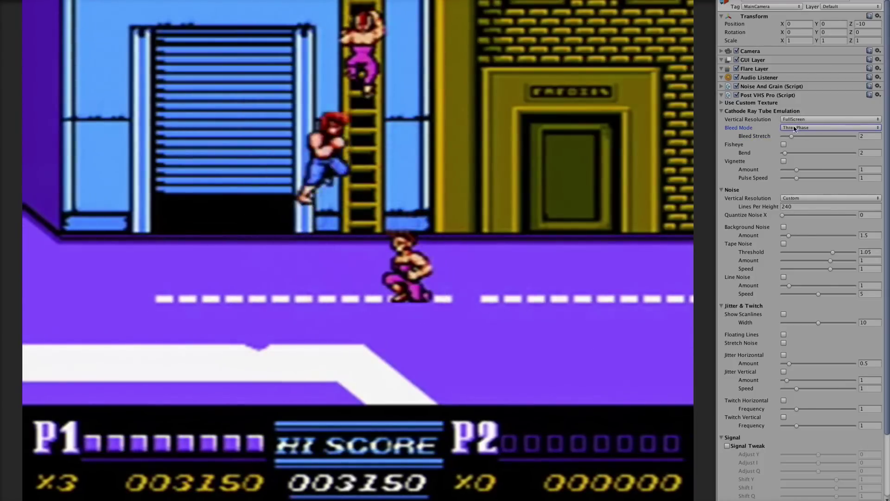
click(796, 129)
click(799, 121)
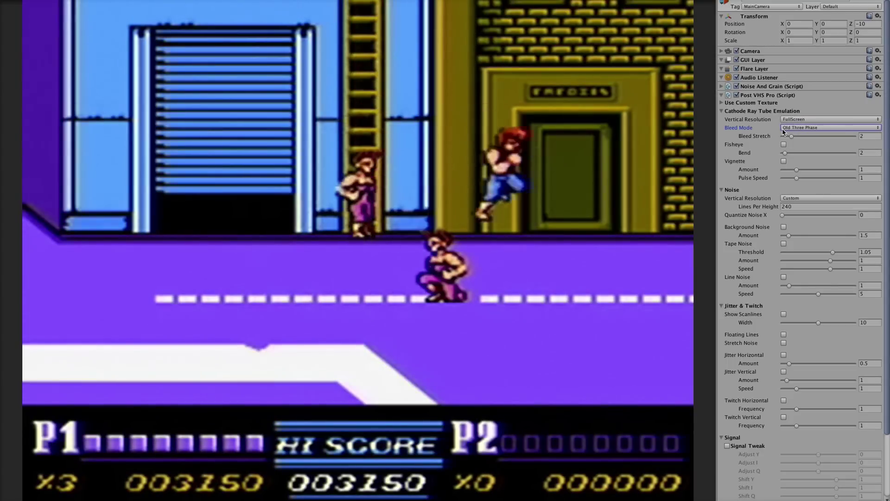
click(817, 127)
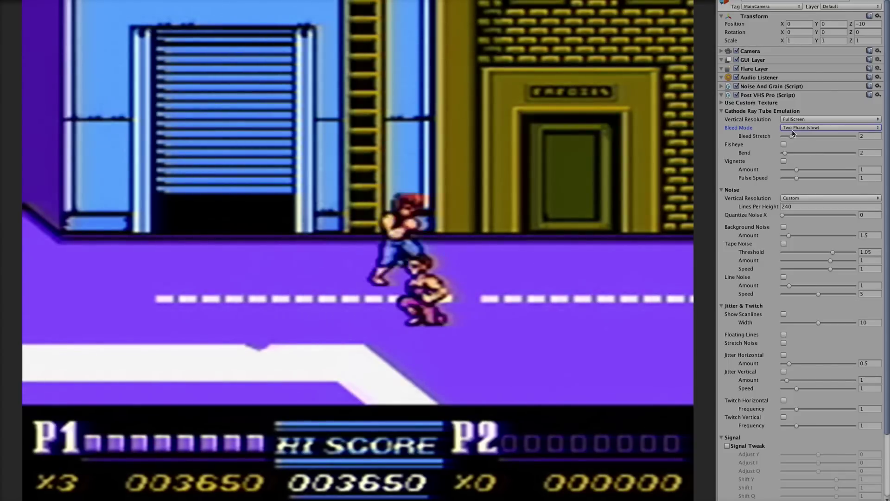
Step: Switch to Custom Curve bleed, shorten Bleed Length to 17 and set Bleed Stretch to 1
click(810, 135)
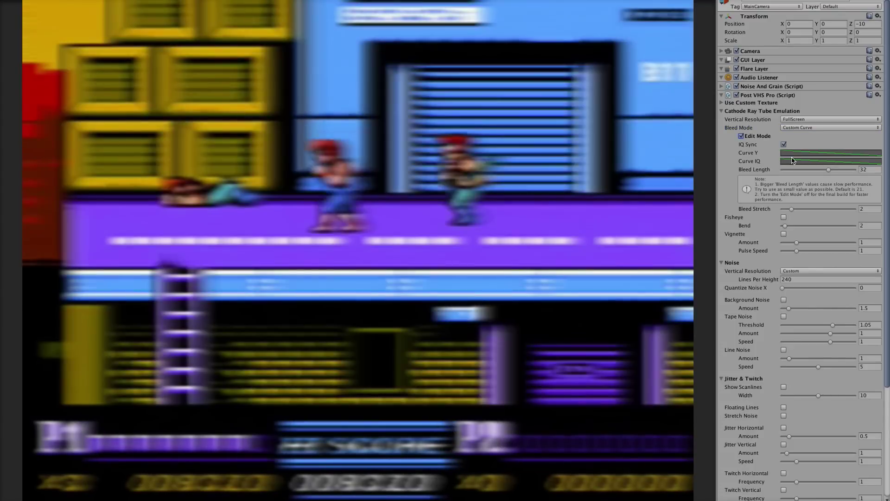
mouse_move(829, 169)
mouse_down()
mouse_move(806, 173)
mouse_move(817, 169)
mouse_up()
click(870, 209)
text(1)
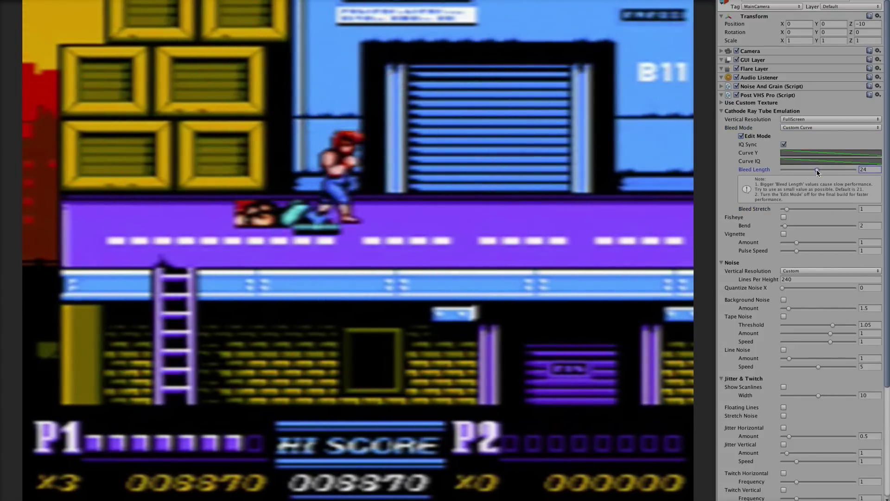
Step: Expand Tools, enable Debug Bleed Curve, and open the Curve Y curve for editing
scroll(833, 216, down, 5)
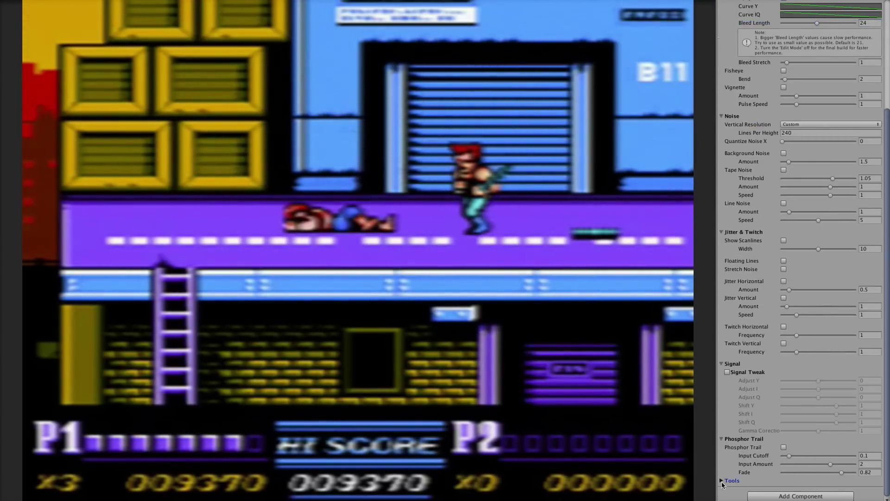
click(722, 480)
scroll(741, 482, down, 1)
click(783, 472)
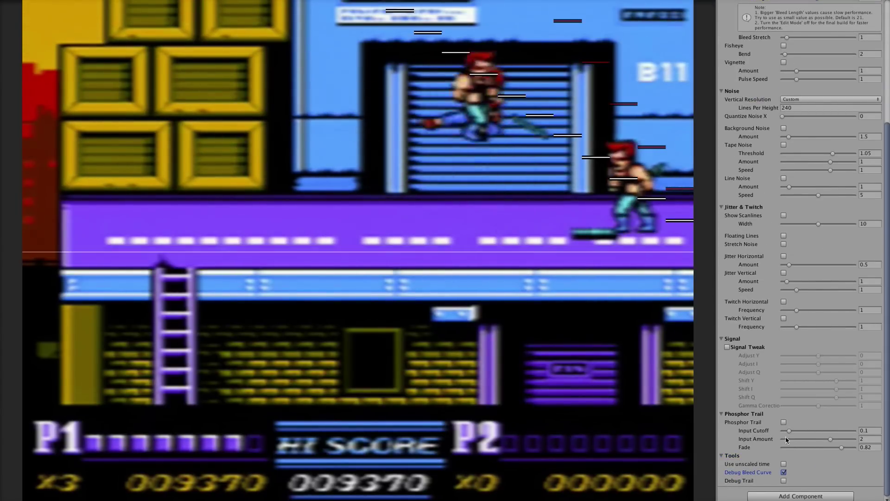
scroll(809, 349, up, 6)
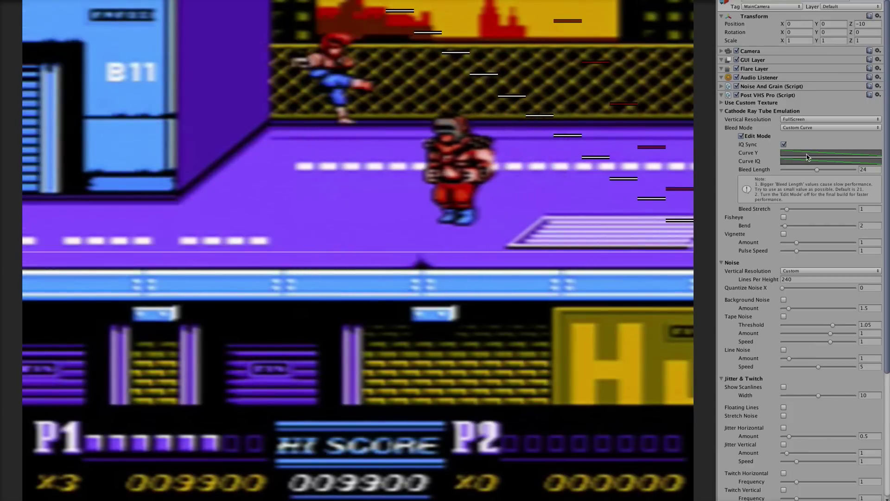
click(808, 157)
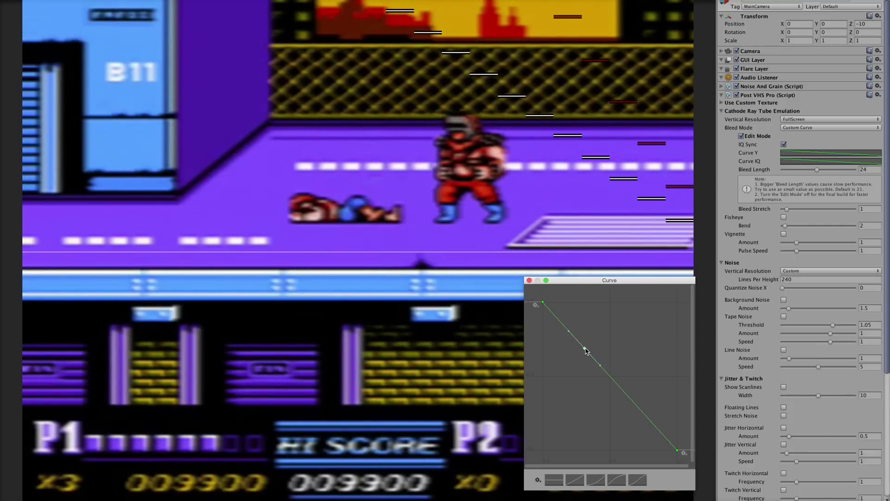
Step: Reshape Curve Y: pull the second key below zero, add and lower a right-bump key
drag(578, 384, 581, 468)
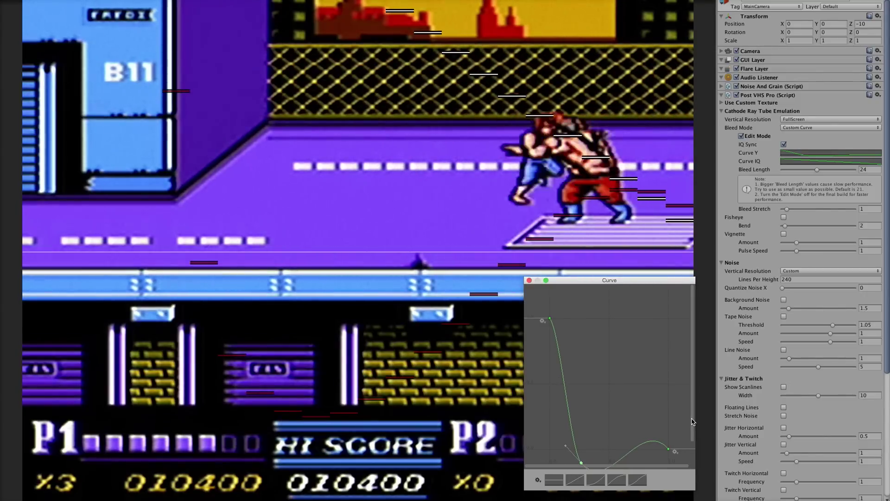
double_click(649, 421)
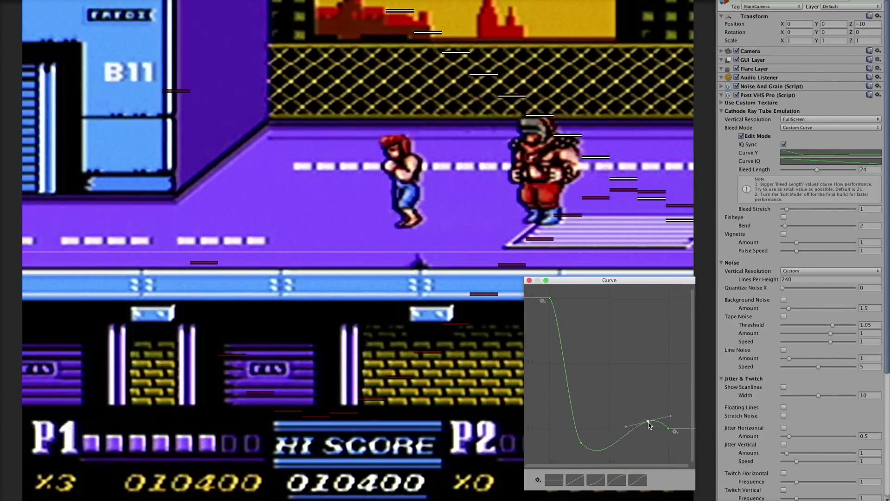
drag(649, 422, 639, 430)
click(664, 429)
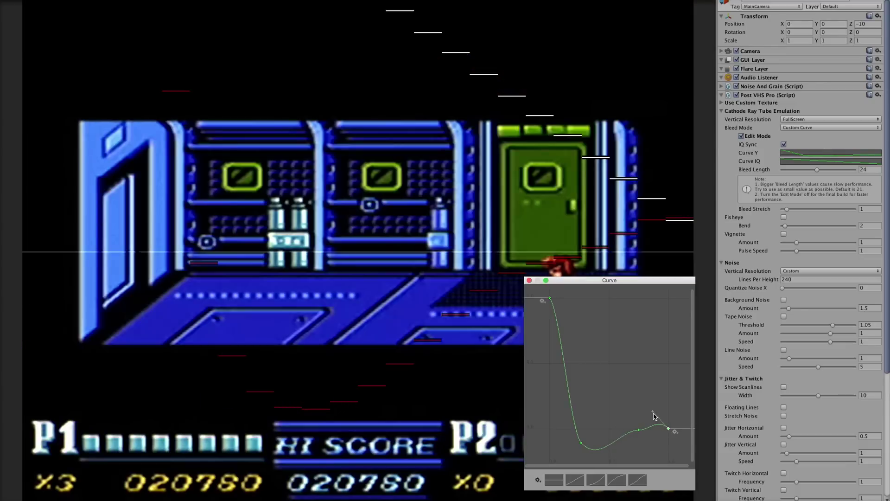
click(643, 425)
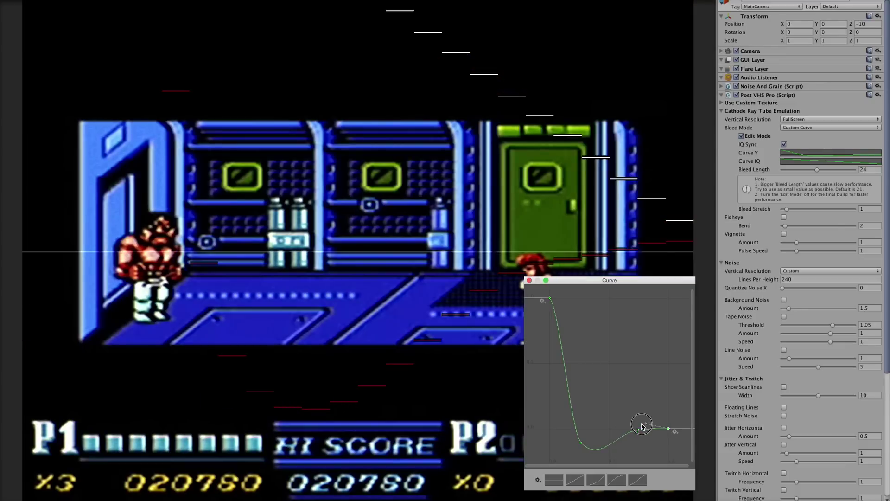
mouse_move(582, 443)
mouse_down()
mouse_move(575, 453)
mouse_move(580, 447)
mouse_up()
Step: Try the Two Phase (slow) and Old Three Phase bleed modes, then return to Custom Curve
click(808, 129)
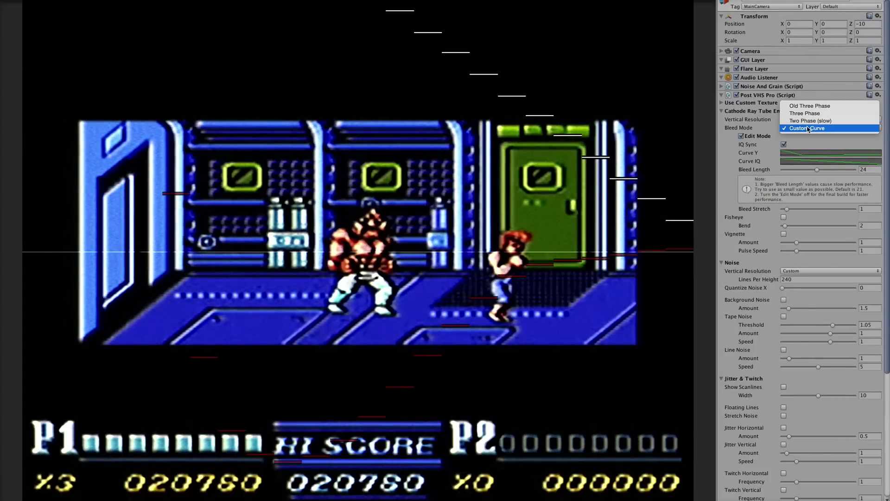
click(806, 121)
click(807, 127)
click(806, 129)
click(811, 120)
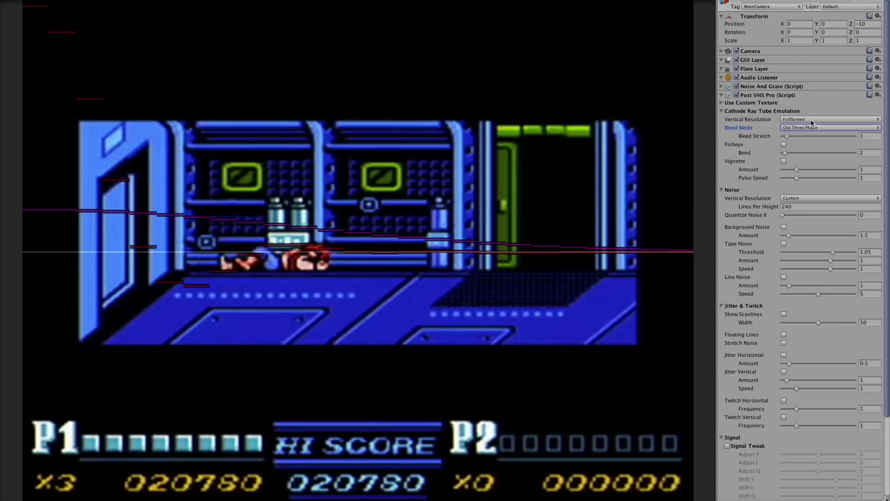
click(810, 151)
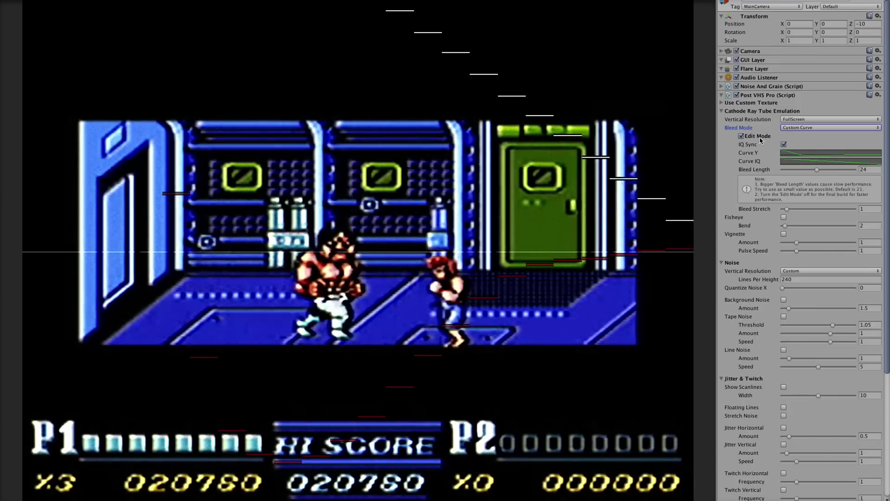
Step: Reopen Curve Y and add a key at the low point, nudging it slightly down
click(796, 153)
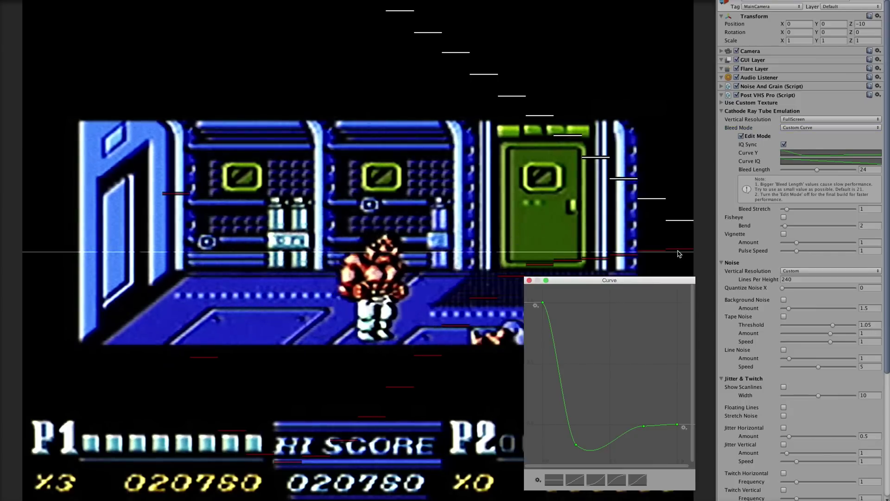
double_click(582, 443)
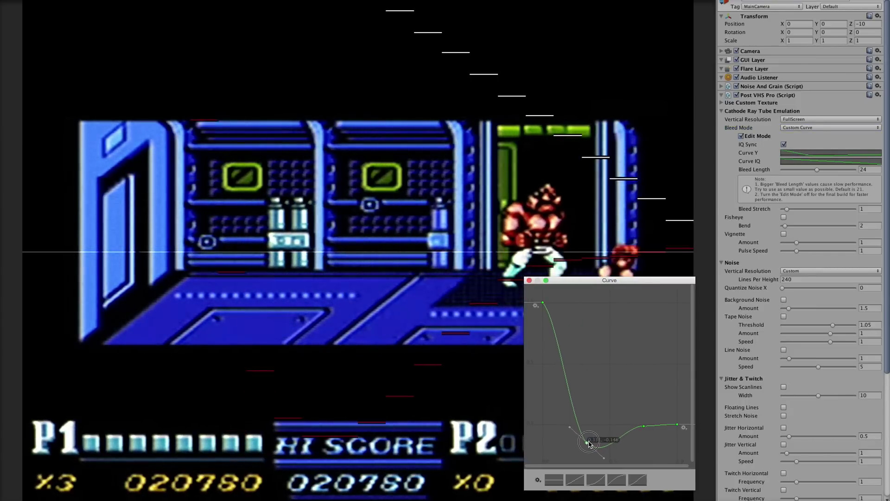
drag(593, 444, 592, 455)
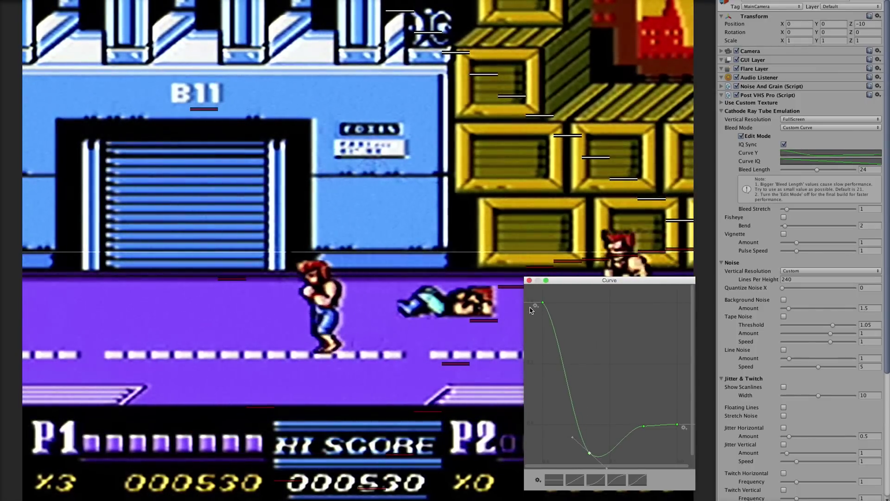
Step: Turn off IQ Sync, shorten Bleed Length, and adjust Curve Y's first key
click(529, 281)
click(784, 145)
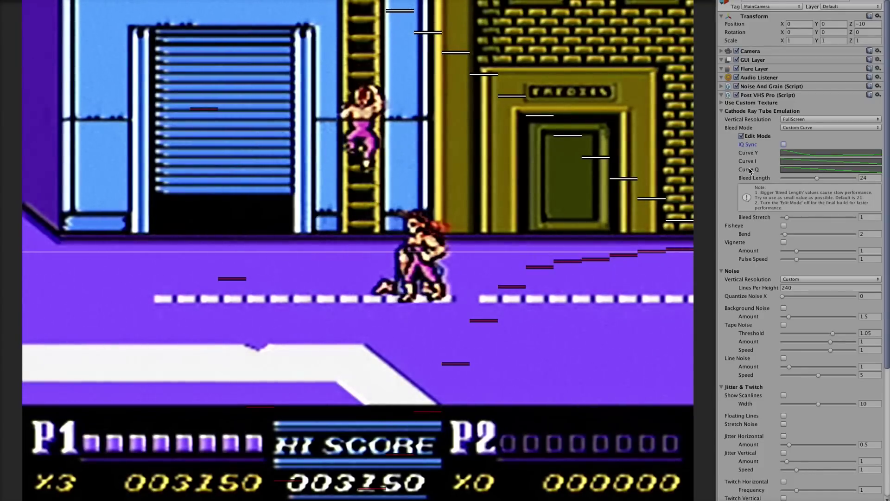
drag(828, 181, 813, 181)
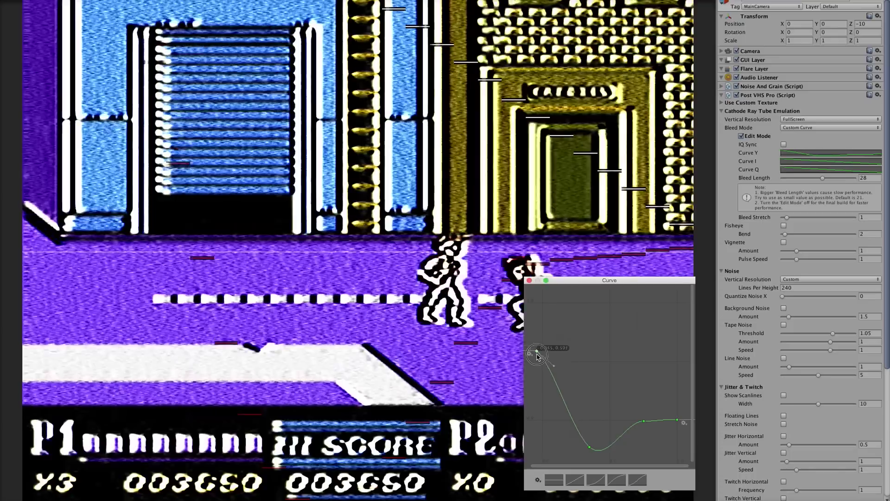
mouse_move(537, 356)
mouse_down()
mouse_move(537, 399)
mouse_move(543, 368)
mouse_up()
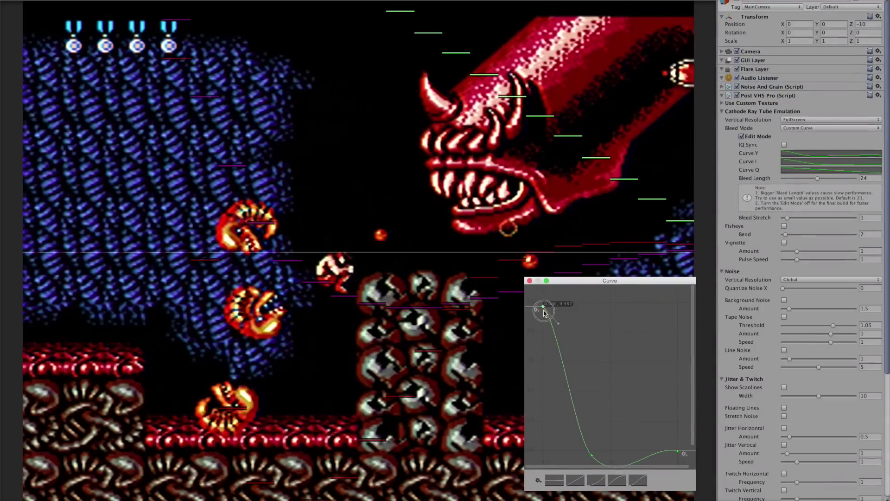
drag(544, 369, 545, 330)
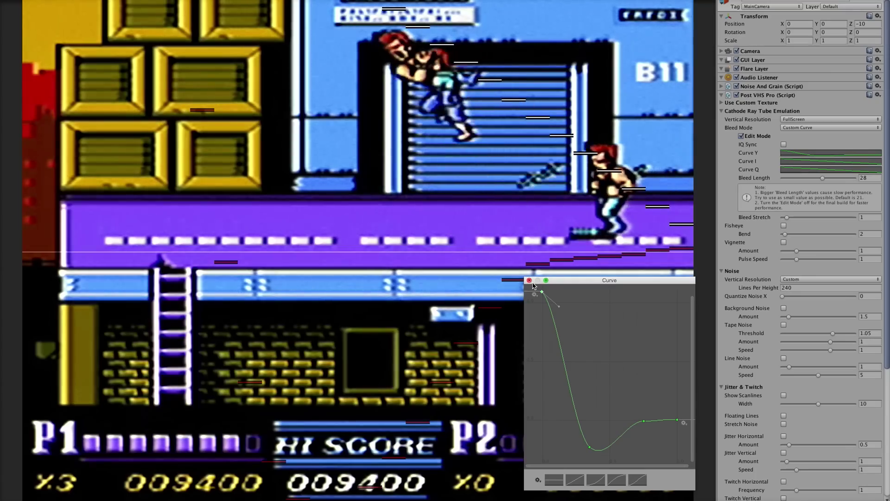
Step: Move Curve I's bottom key right and slightly down
click(529, 280)
click(796, 165)
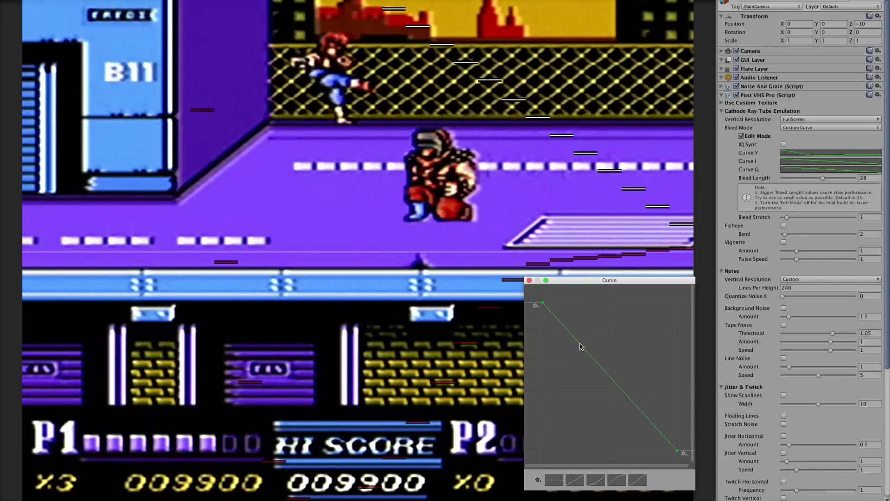
drag(582, 463, 589, 463)
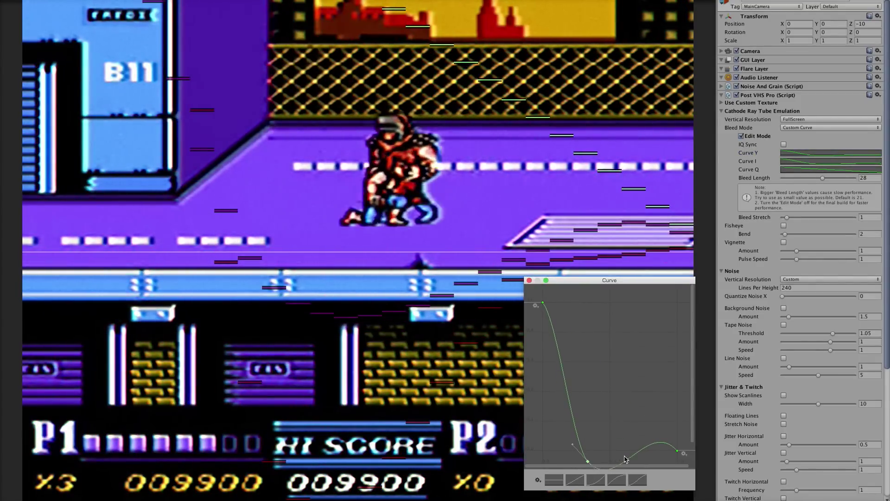
click(529, 280)
Step: Re-enable IQ Sync and set Bleed Length to 21
click(784, 145)
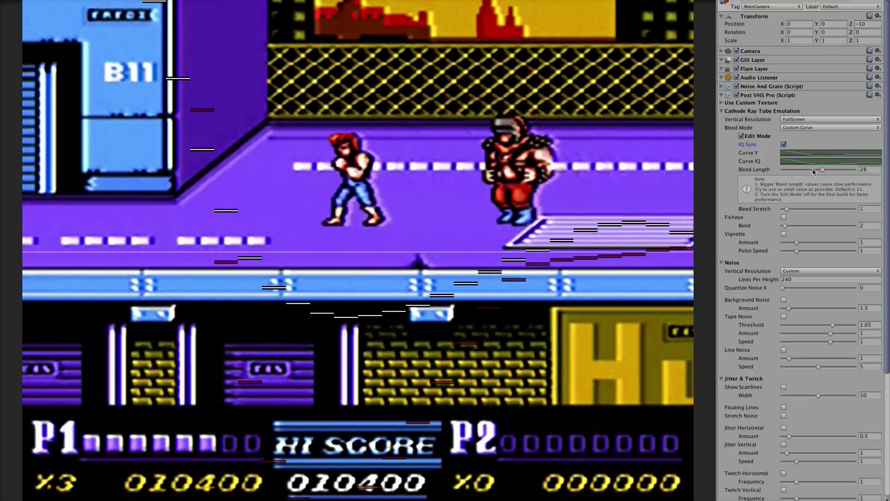
mouse_move(809, 170)
mouse_down()
mouse_move(837, 172)
mouse_move(817, 170)
mouse_up()
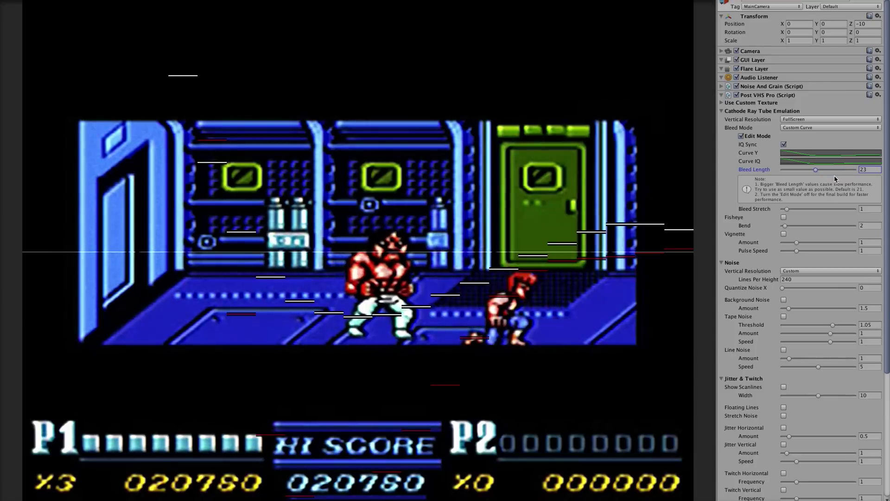
drag(814, 173, 809, 173)
click(868, 170)
text(21)
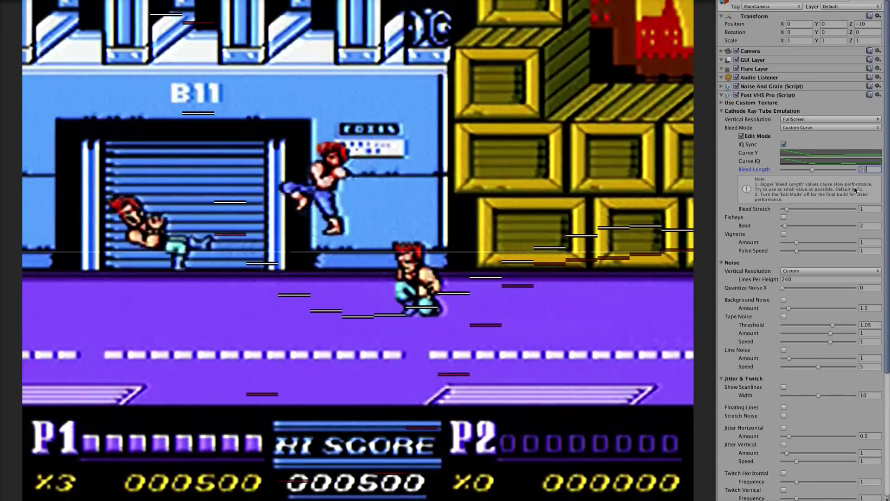